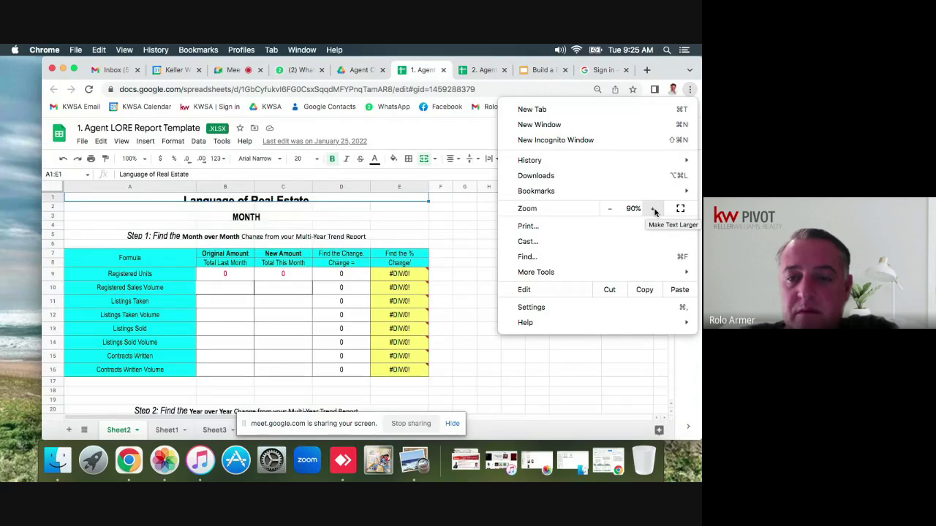
Step: Fill the merged "Language of Real Estate" title from row 1 down through row 3
{"action": "left_click", "coordinate": [446, 218]}
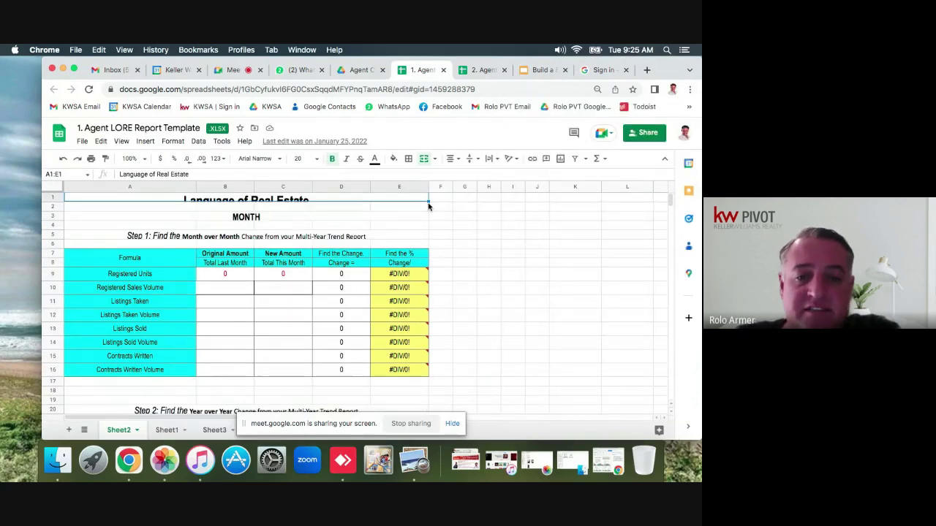
{"action": "left_click_drag", "start_coordinate": [429, 200], "coordinate": [440, 216]}
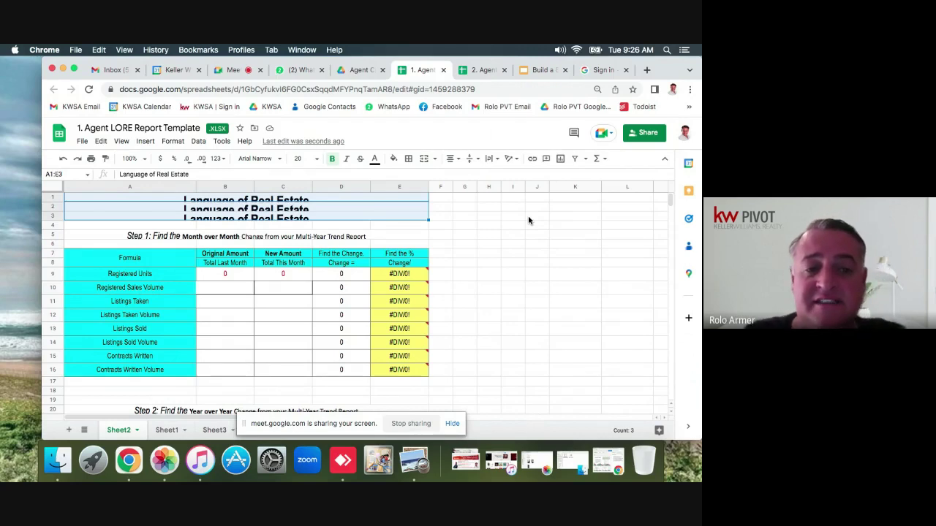
Step: Examine the Month over Month input cells in the Original Amount column and the Year over Year table of the LORE report template
{"action": "left_click", "coordinate": [230, 276]}
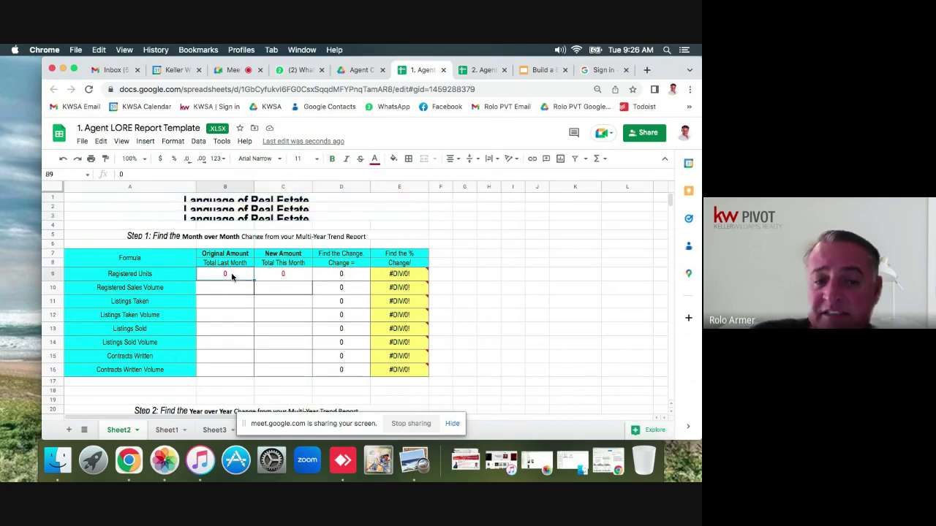
{"action": "left_click", "coordinate": [232, 293]}
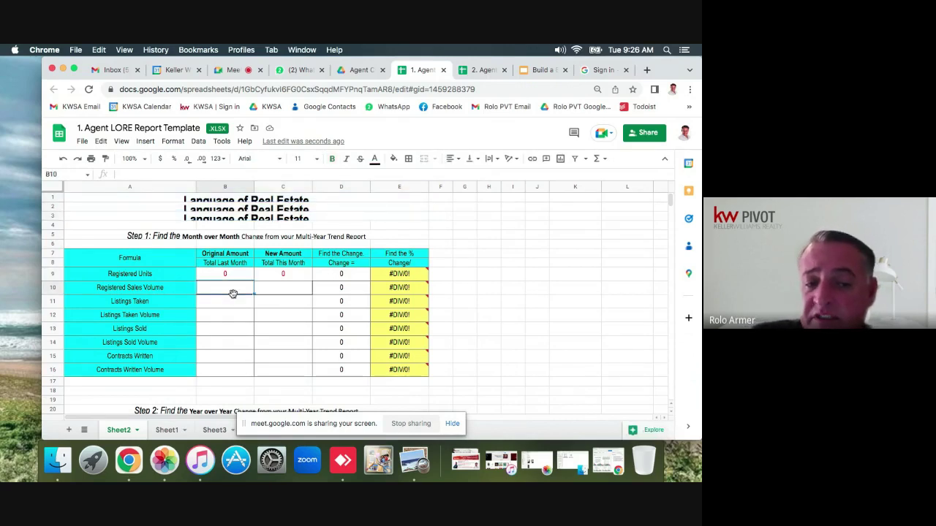
{"action": "left_click", "coordinate": [234, 306]}
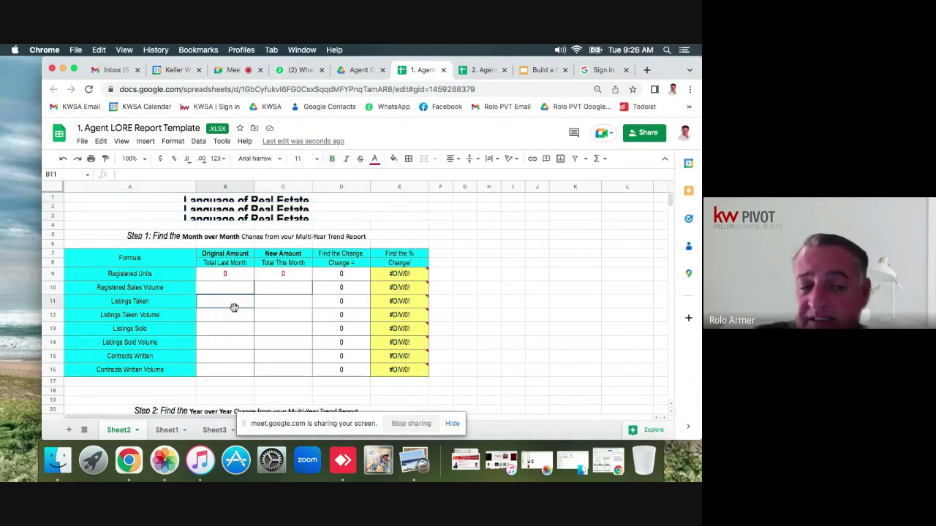
{"action": "left_click", "coordinate": [234, 361]}
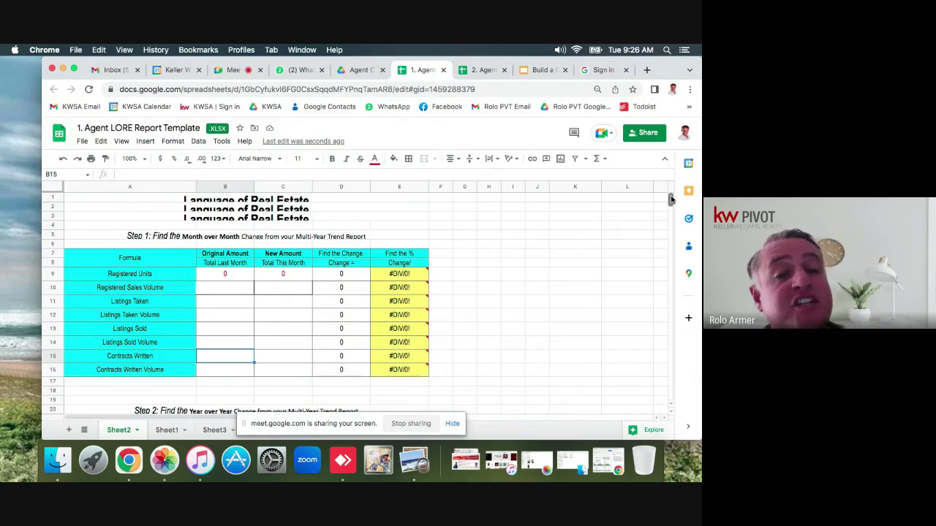
{"action": "left_click", "coordinate": [358, 70]}
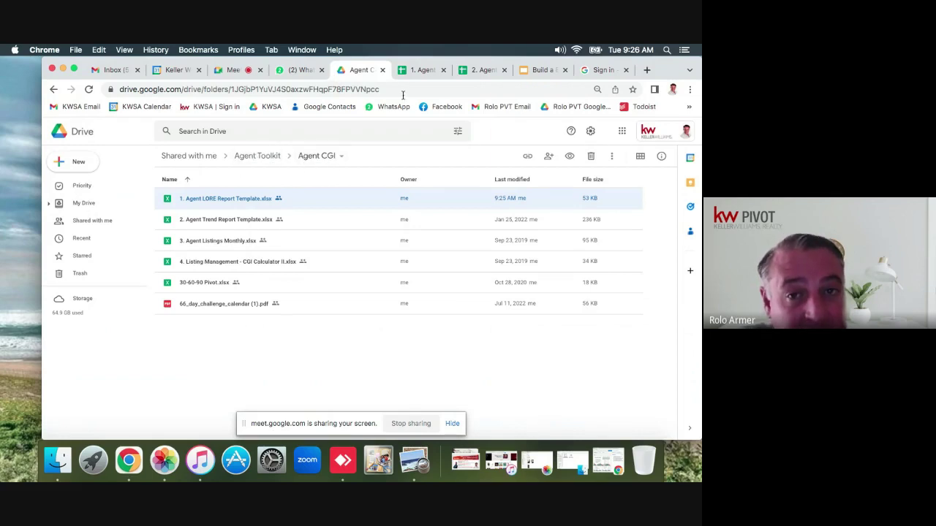
{"action": "left_click", "coordinate": [420, 70]}
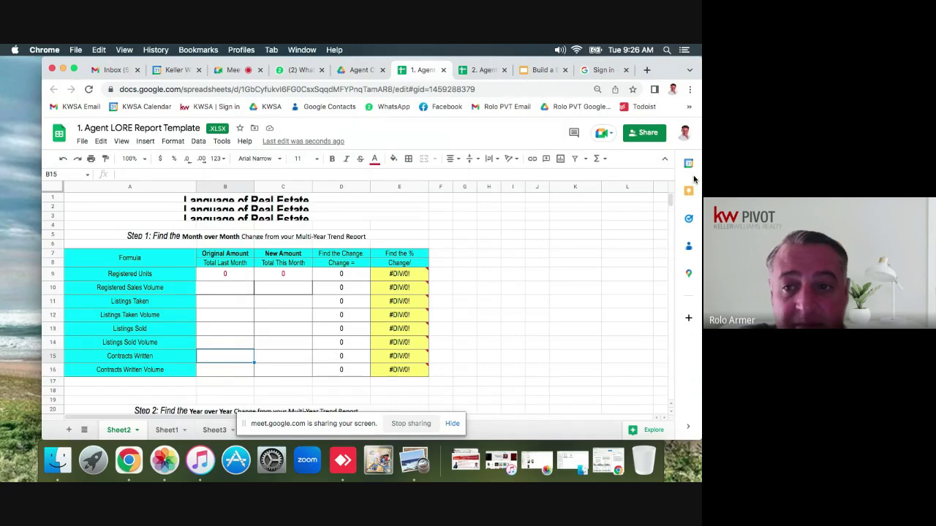
{"action": "scroll", "coordinate": [670, 203], "scroll_direction": "down", "scroll_amount": 10}
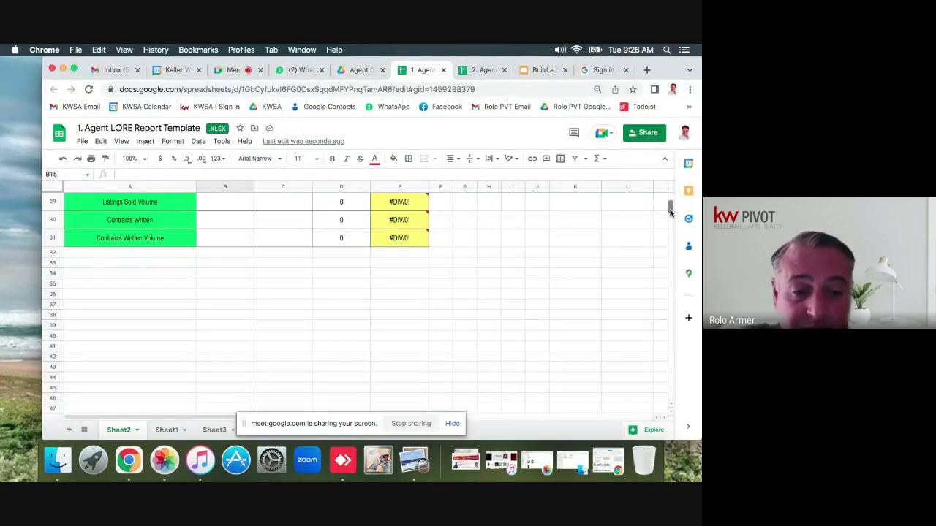
{"action": "scroll", "coordinate": [670, 206], "scroll_direction": "up", "scroll_amount": 2}
{"action": "scroll", "coordinate": [670, 205], "scroll_direction": "up", "scroll_amount": 3}
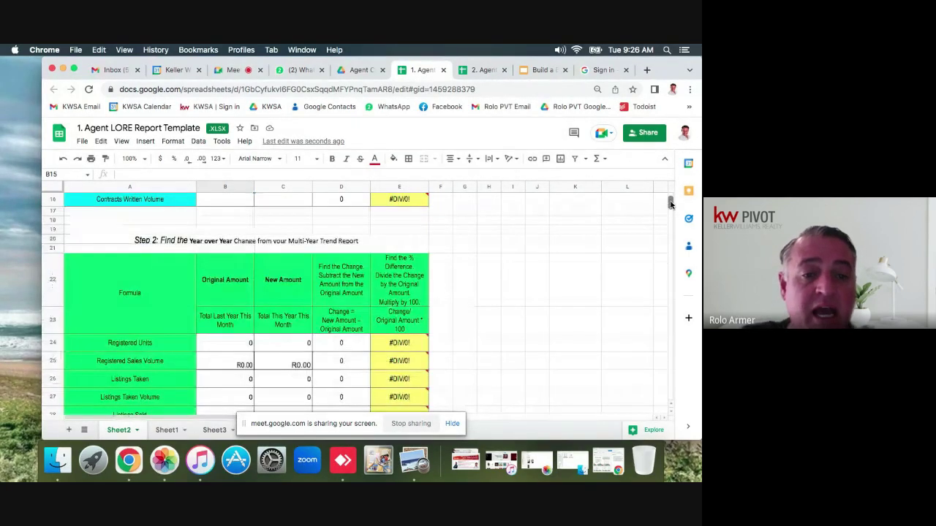
{"action": "scroll", "coordinate": [670, 206], "scroll_direction": "down", "scroll_amount": 1}
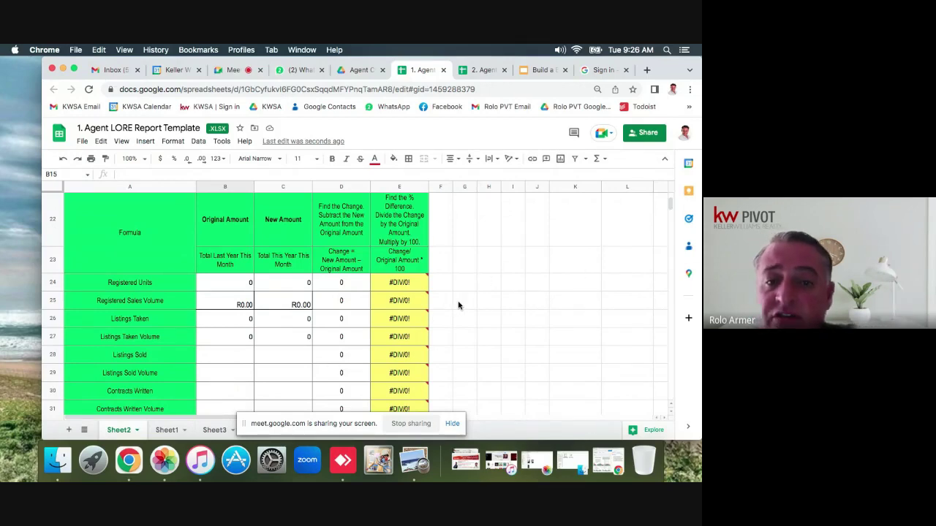
Step: Switch to the Agent Trend Report Template and examine its Registered Units and Registered Sales Volume sections, including the January and February 2019 units
{"action": "left_click", "coordinate": [479, 73]}
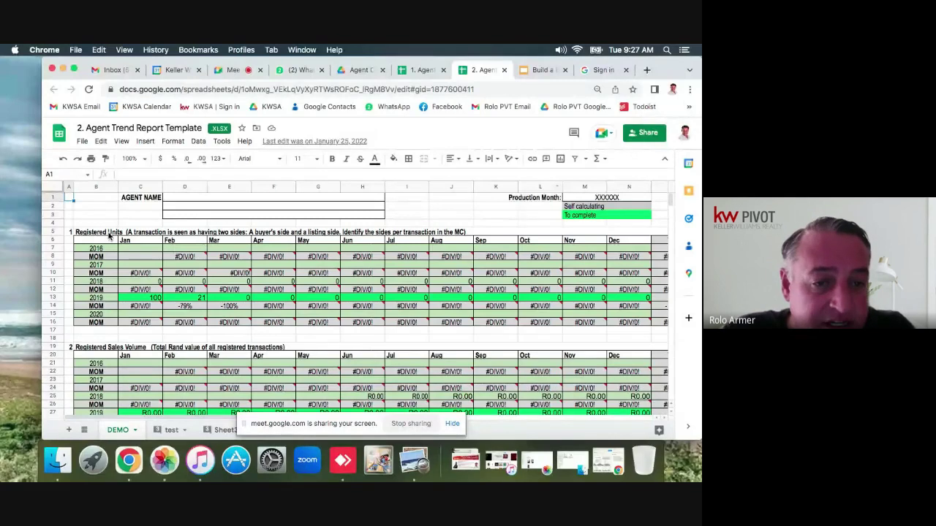
{"action": "left_click", "coordinate": [155, 298]}
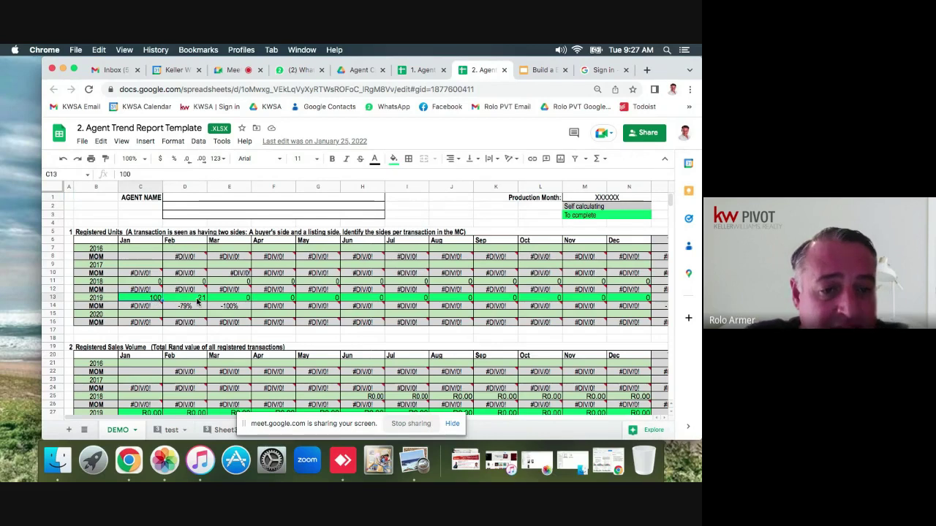
{"action": "left_click", "coordinate": [197, 299]}
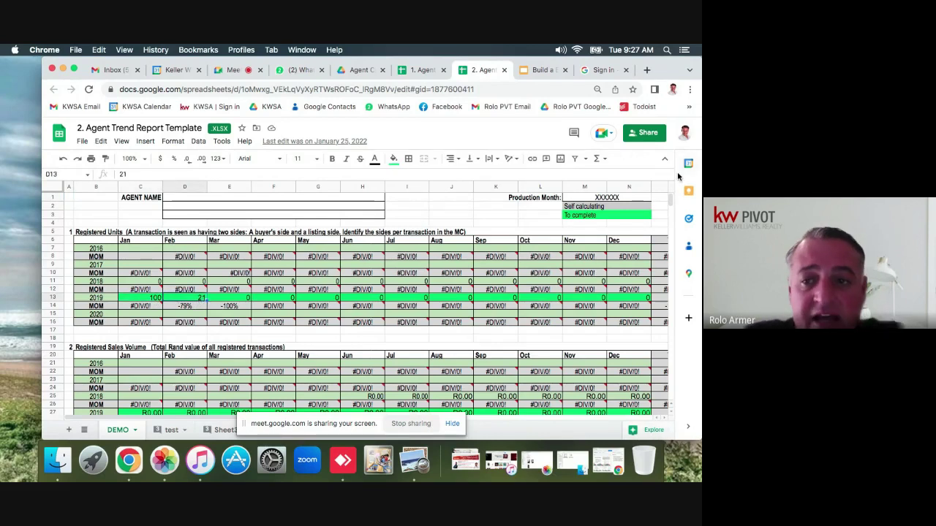
{"action": "scroll", "coordinate": [670, 203], "scroll_direction": "down", "scroll_amount": 2}
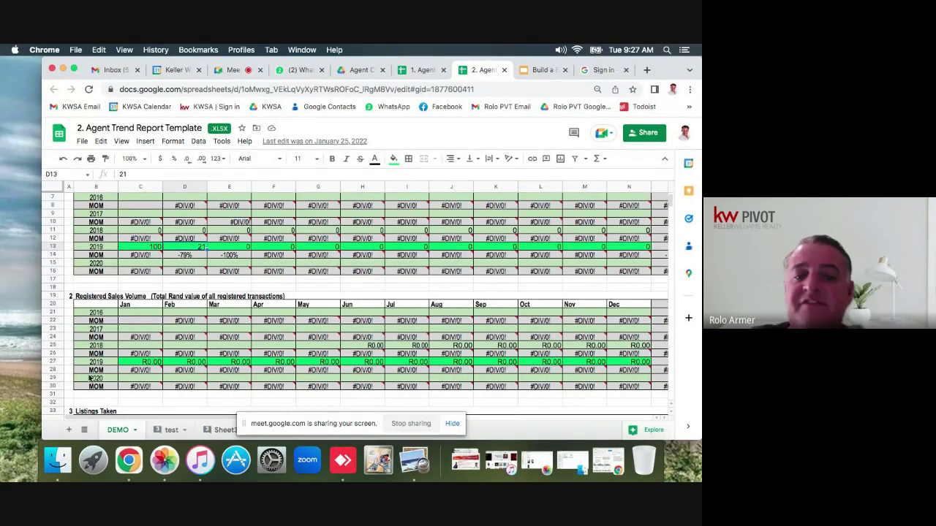
{"action": "mouse_move", "coordinate": [496, 257]}
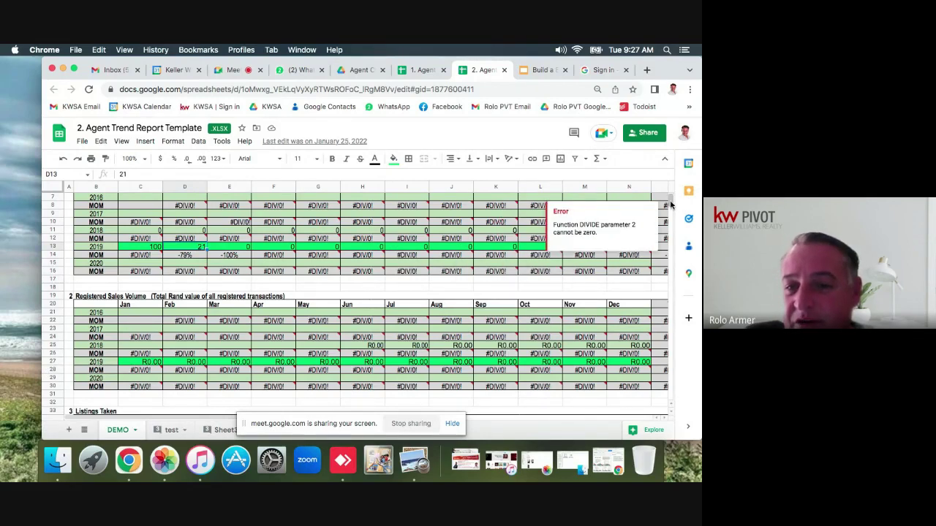
{"action": "scroll", "coordinate": [670, 205], "scroll_direction": "down", "scroll_amount": 2}
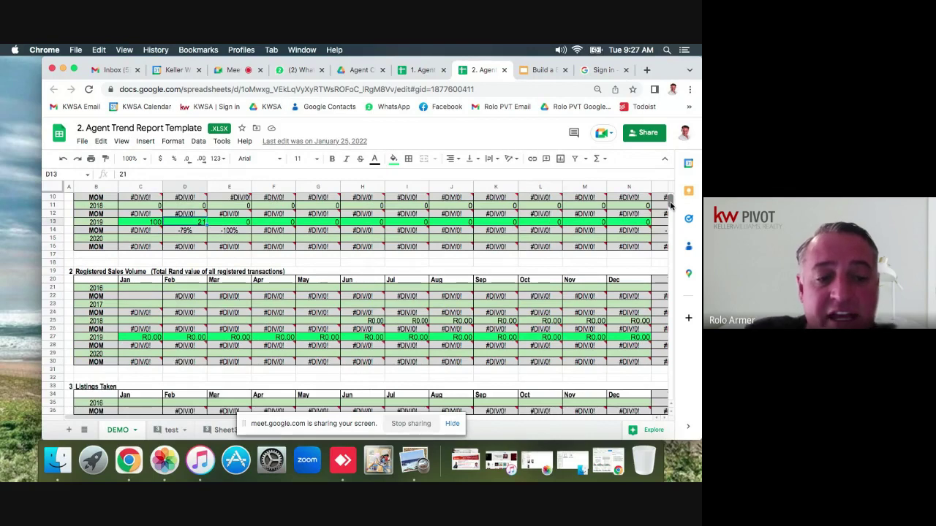
{"action": "scroll", "coordinate": [669, 205], "scroll_direction": "down", "scroll_amount": 2}
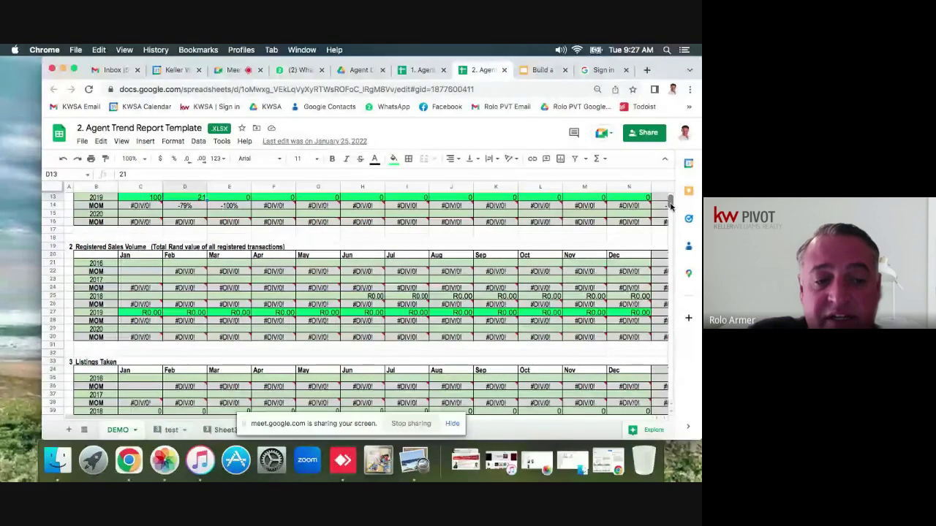
Step: Examine the trend report's sections on listings taken, listings sold, contracts written and their volumes, through to Registered GCI
{"action": "scroll", "coordinate": [670, 205], "scroll_direction": "down", "scroll_amount": 10}
{"action": "scroll", "coordinate": [670, 209], "scroll_direction": "down", "scroll_amount": 2}
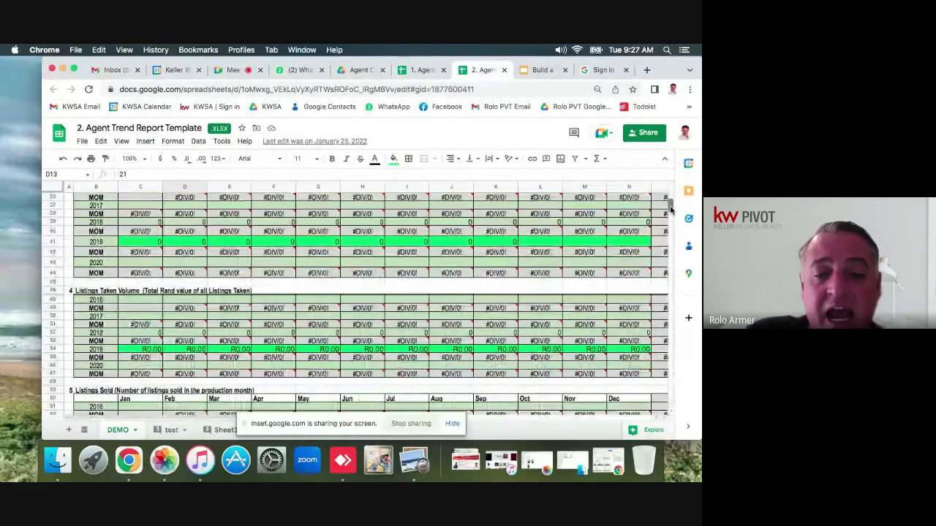
{"action": "scroll", "coordinate": [669, 210], "scroll_direction": "down", "scroll_amount": 8}
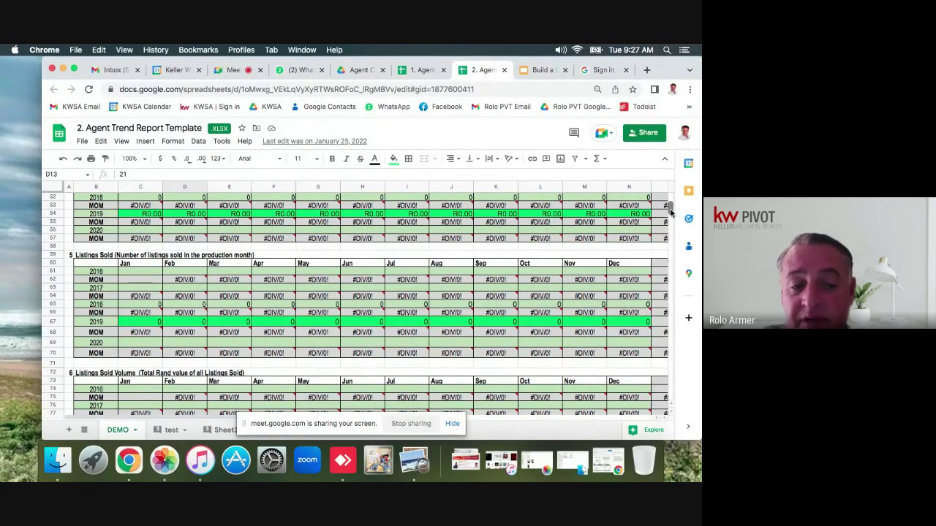
{"action": "left_click_drag", "start_coordinate": [670, 211], "coordinate": [671, 217]}
{"action": "scroll", "coordinate": [671, 216], "scroll_direction": "down", "scroll_amount": 2}
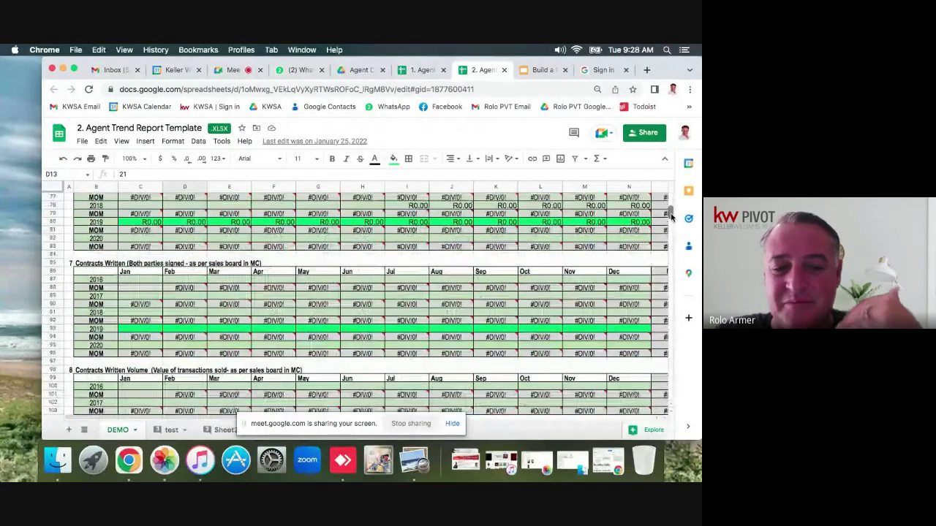
{"action": "scroll", "coordinate": [672, 216], "scroll_direction": "down", "scroll_amount": 3}
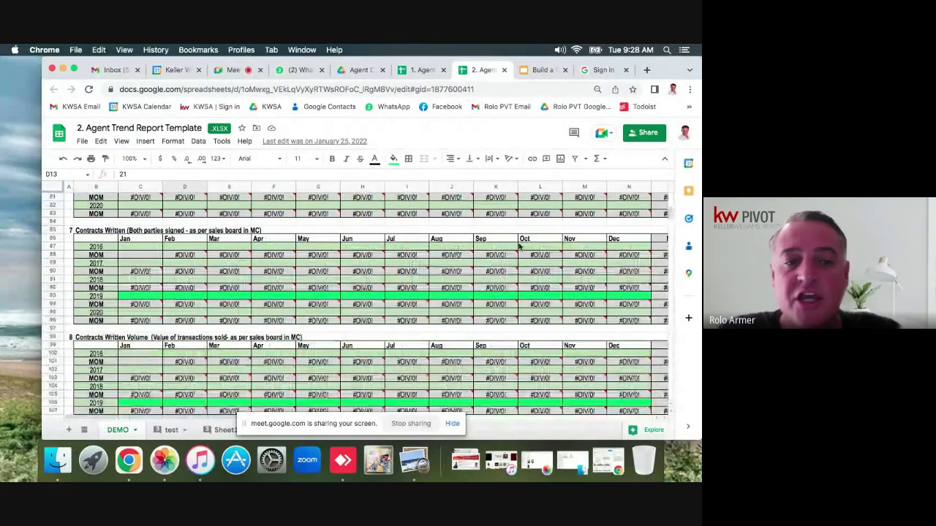
{"action": "mouse_move", "coordinate": [146, 272]}
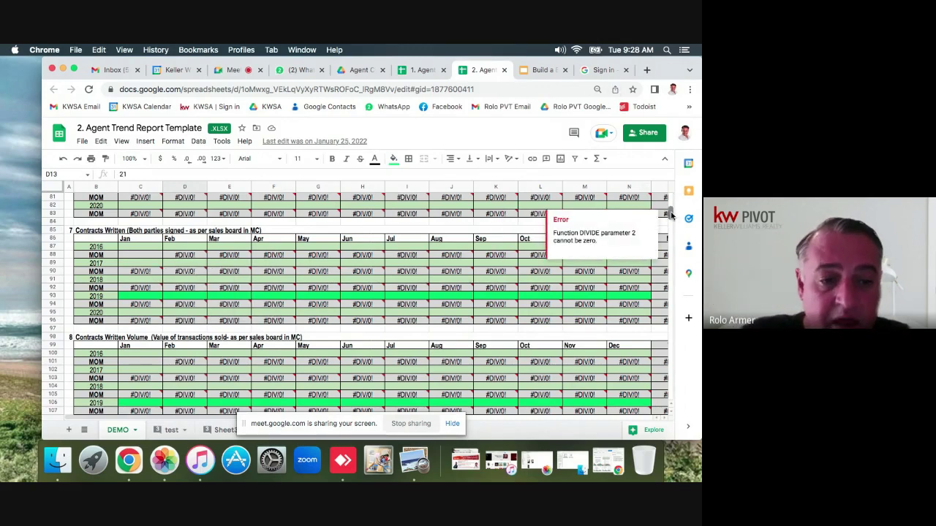
{"action": "left_click_drag", "start_coordinate": [671, 213], "coordinate": [672, 218]}
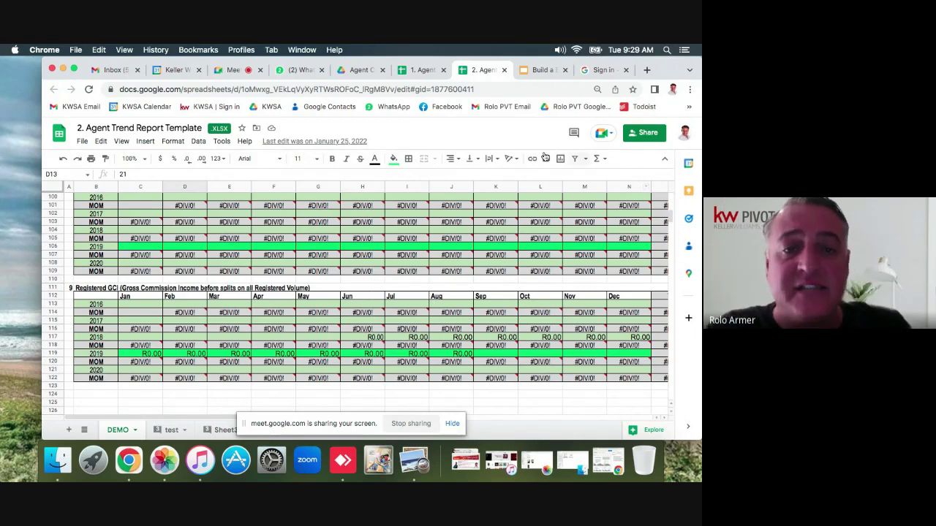
Step: Sign in to KWZA myEdge with the kwsa.co.za Google account and change the active role to Agent
{"action": "left_click", "coordinate": [603, 70]}
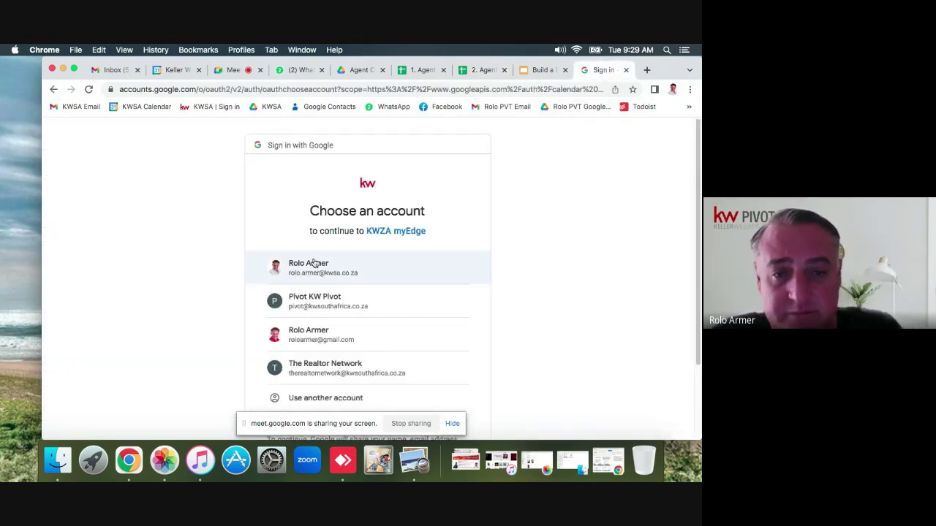
{"action": "left_click", "coordinate": [355, 272]}
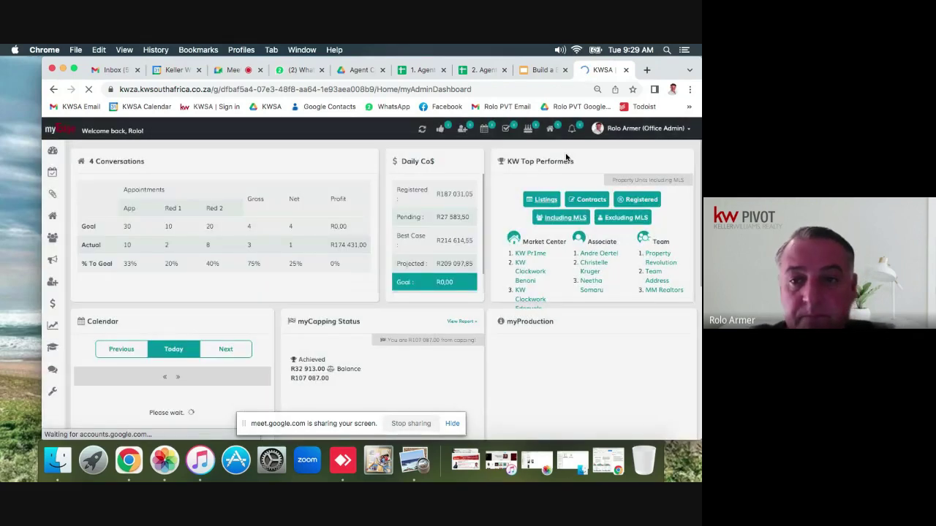
{"action": "left_click", "coordinate": [636, 129]}
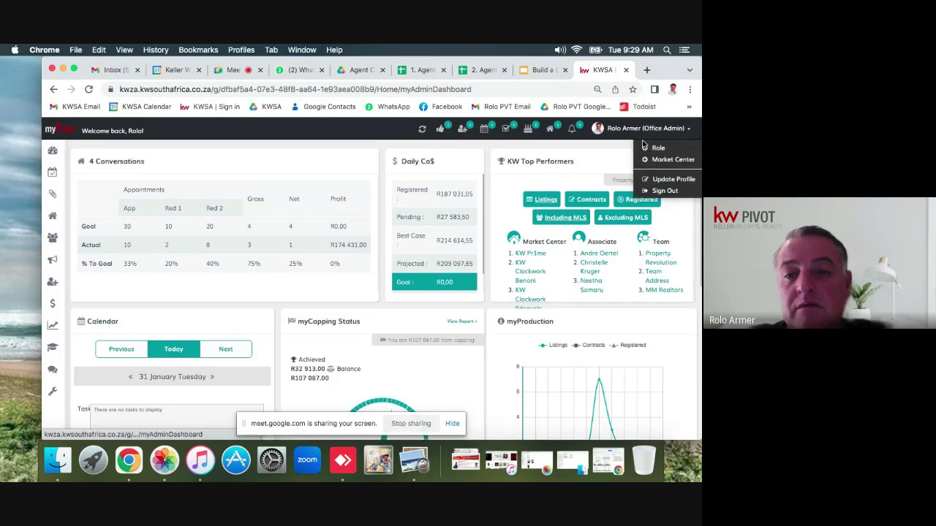
{"action": "mouse_move", "coordinate": [648, 151]}
{"action": "left_click", "coordinate": [602, 162]}
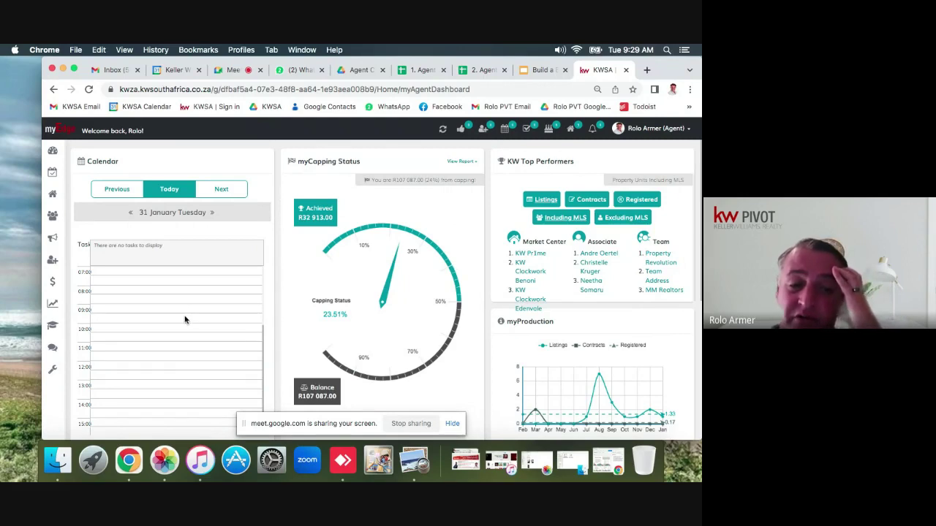
Step: Open the Top Down Agent Performace report in myEdge
{"action": "mouse_move", "coordinate": [52, 305]}
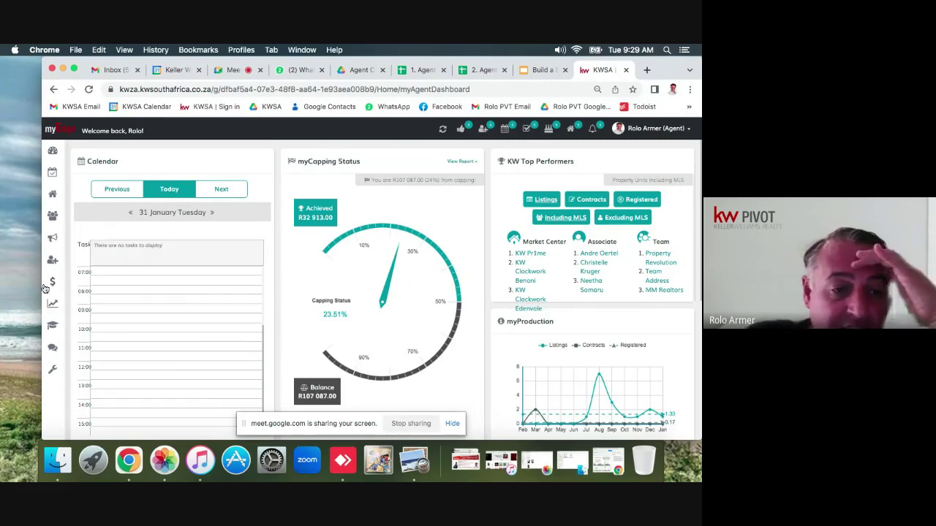
{"action": "scroll", "coordinate": [124, 322], "scroll_direction": "down", "scroll_amount": 2}
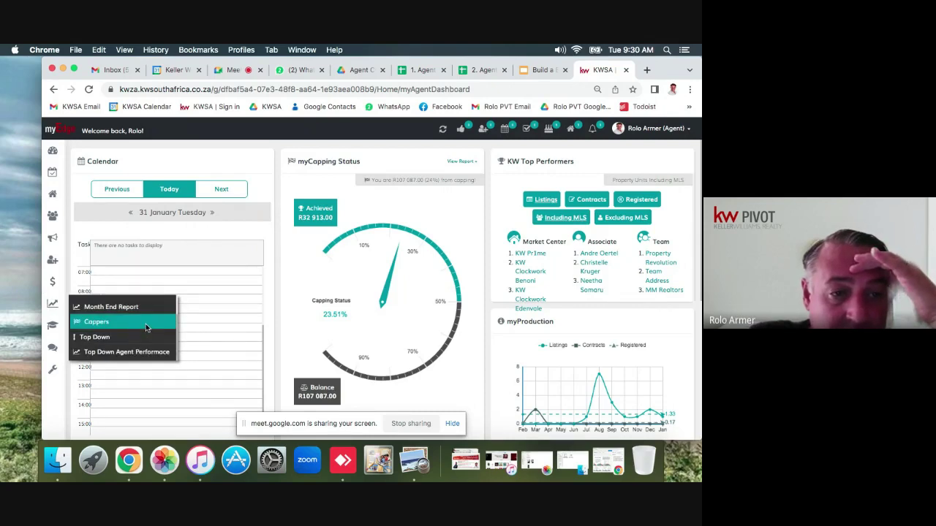
{"action": "left_click", "coordinate": [132, 356]}
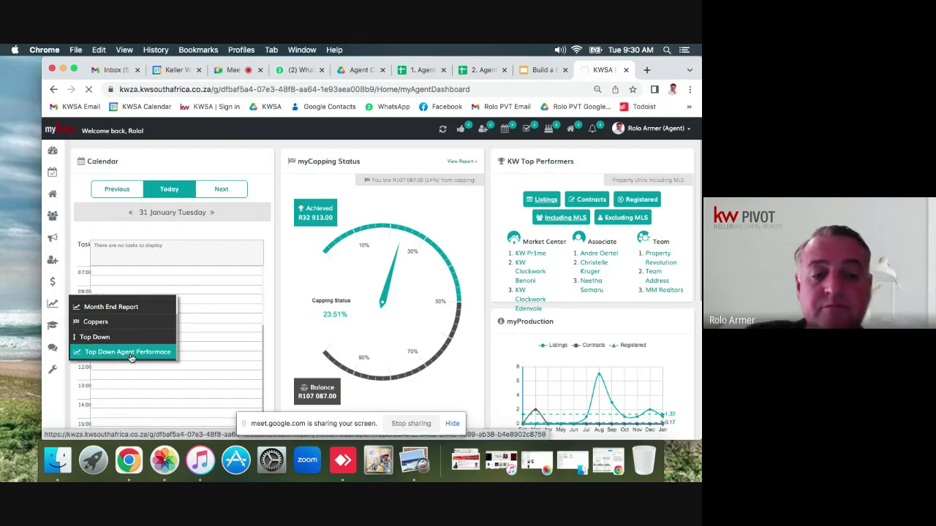